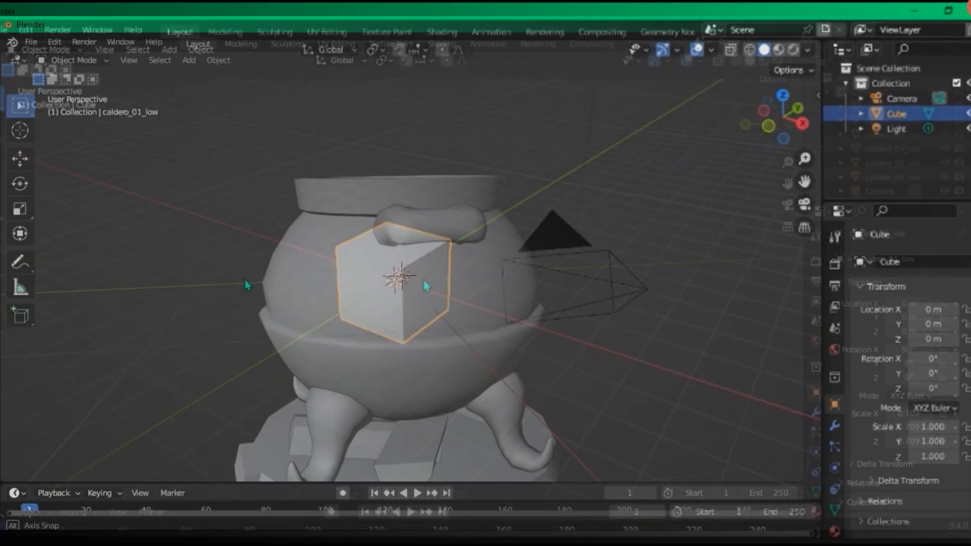
Step: Examine the default cube up close, from a distance and from different angles
middle_click_drag(488, 260, 106, 326)
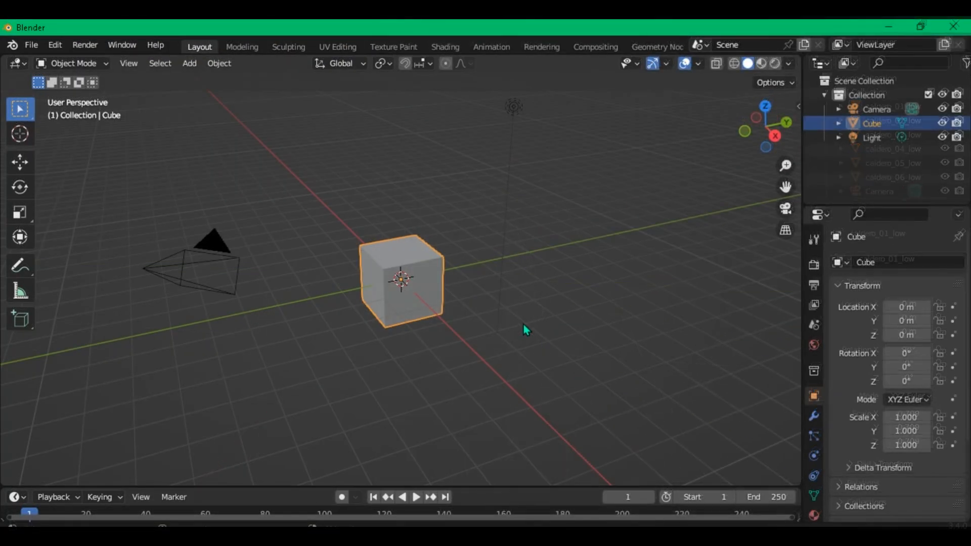
scroll(465, 290, "up", 6)
scroll(465, 290, "down", 5)
scroll(466, 290, "up", 4)
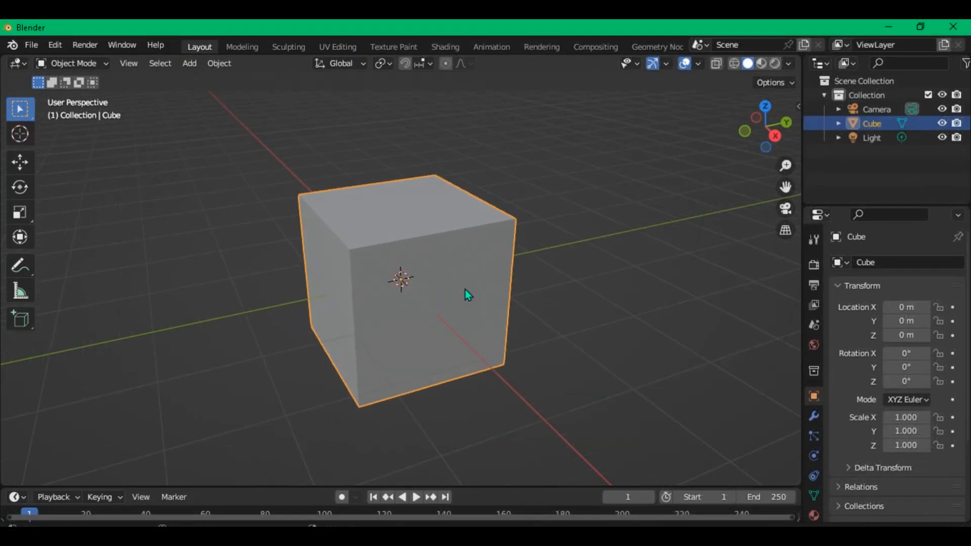
scroll(466, 290, "down", 6)
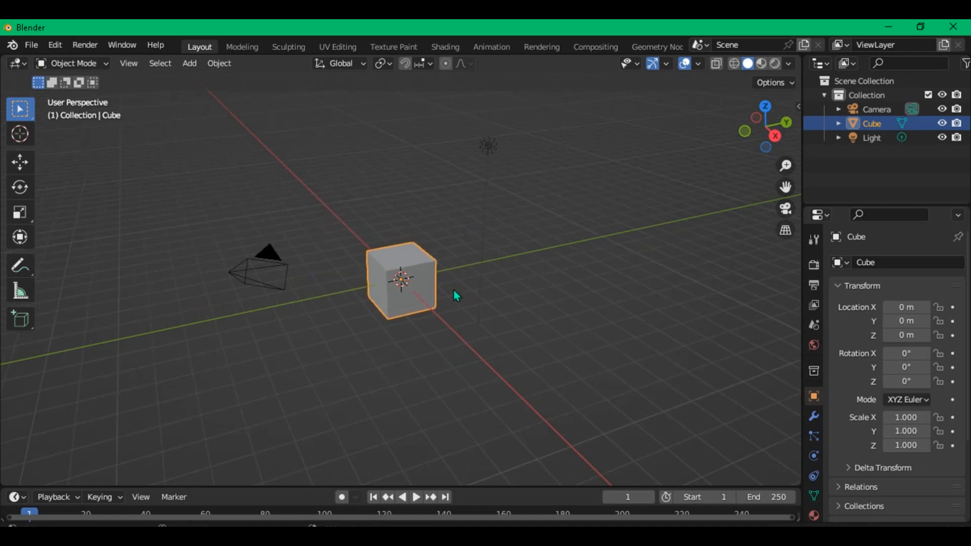
scroll(453, 290, "up", 2)
middle_click_drag(374, 278, 410, 291)
Step: View the cube from the front, right, top and bottom, and return to a perspective view
key("KP_1")
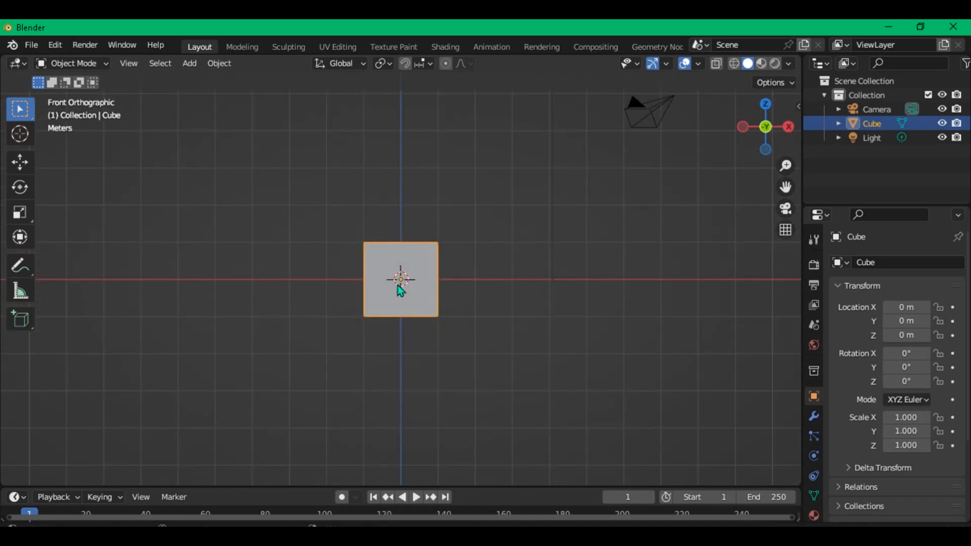
key("KP_3")
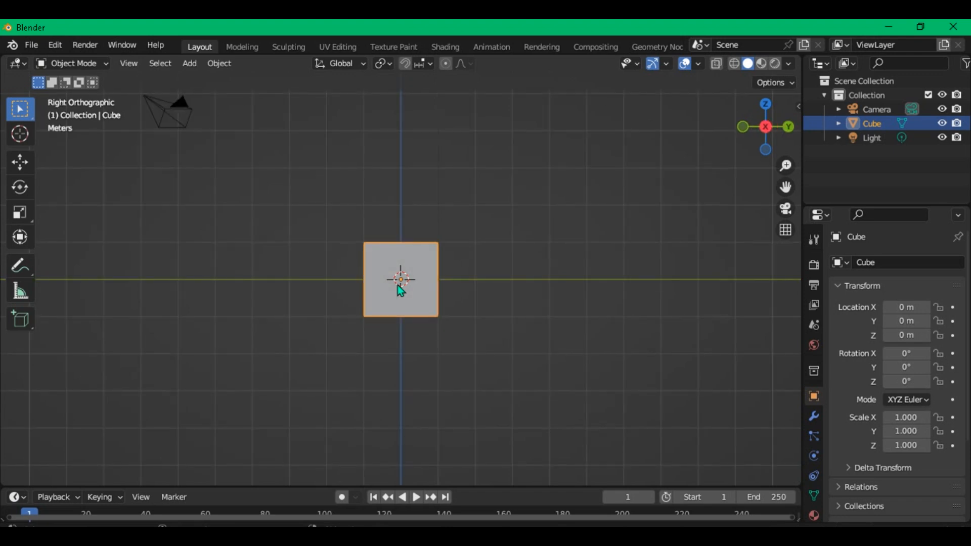
key("KP_7")
key("ctrl+KP_7")
key("KP_3")
key("ctrl+KP_7")
scroll(417, 280, "up", 1)
middle_click_drag(417, 281, 518, 386)
key("KP_3")
key("KP_7")
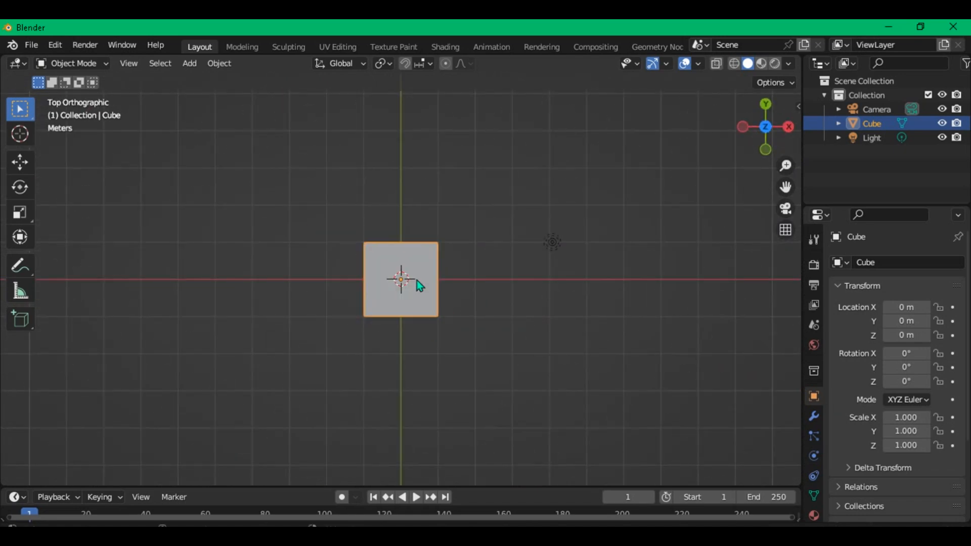
key("ctrl+KP_7")
key("KP_3")
key("ctrl+KP_7")
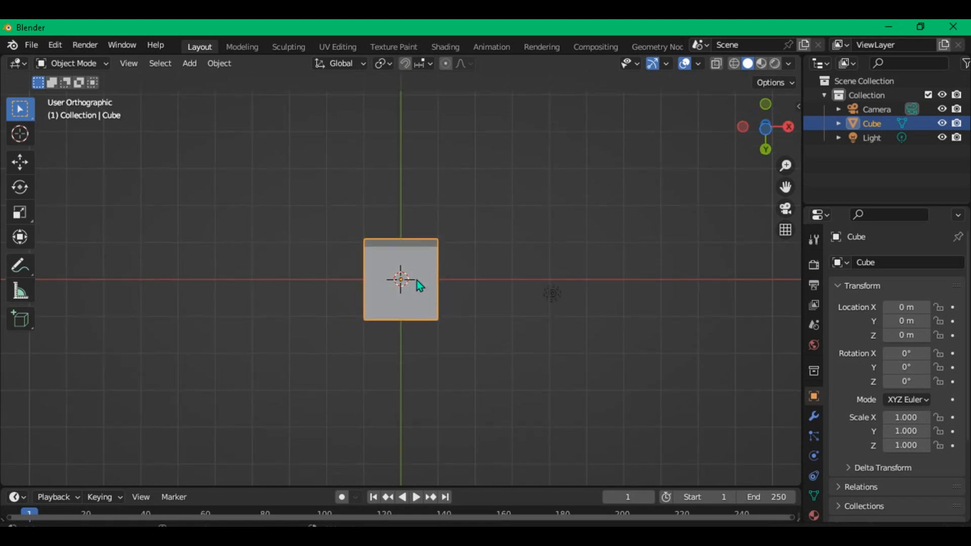
middle_click_drag(417, 280, 132, 99)
left_click(85, 64)
left_click(85, 64)
left_click(85, 64)
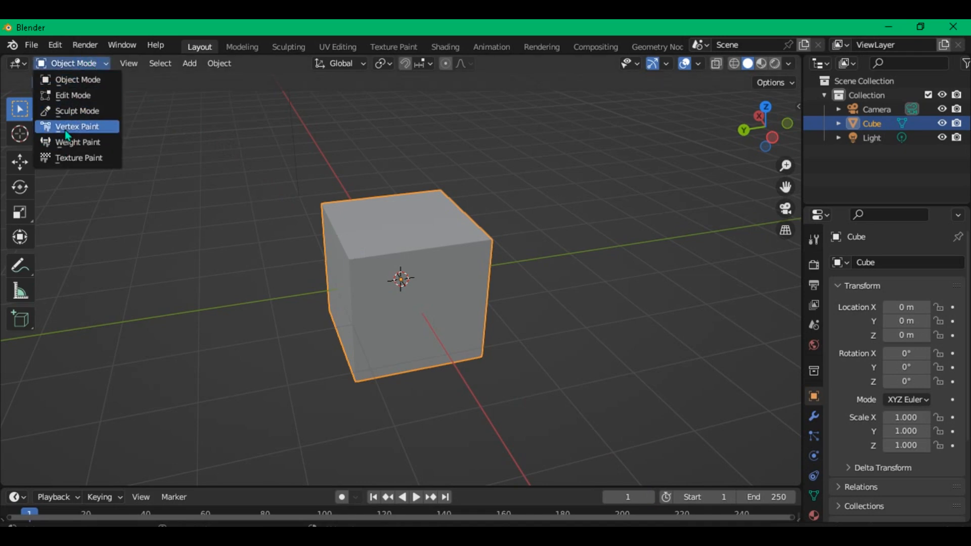
left_click(73, 59)
left_click(530, 229)
left_click(425, 245)
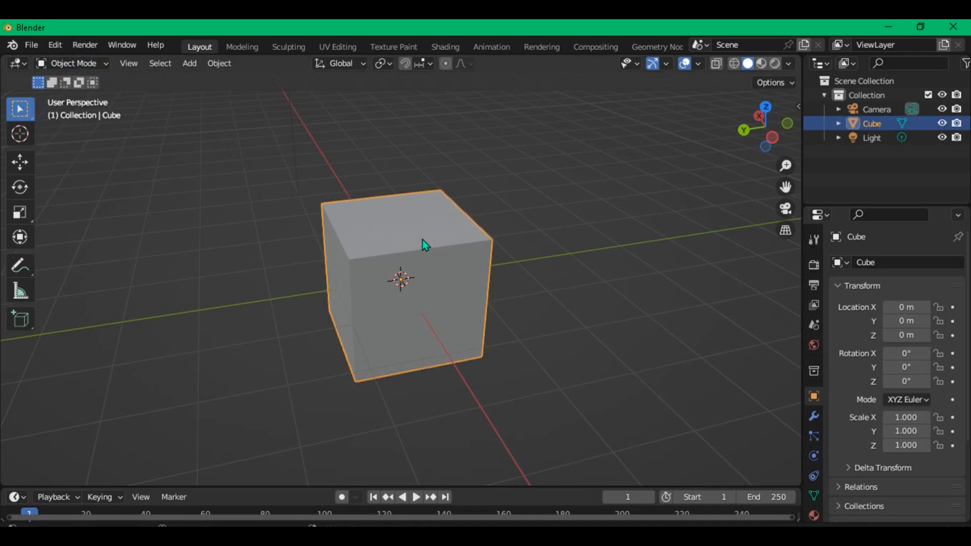
Step: Switch the cube to Edit Mode and back to Object Mode
left_click(66, 68)
left_click(84, 96)
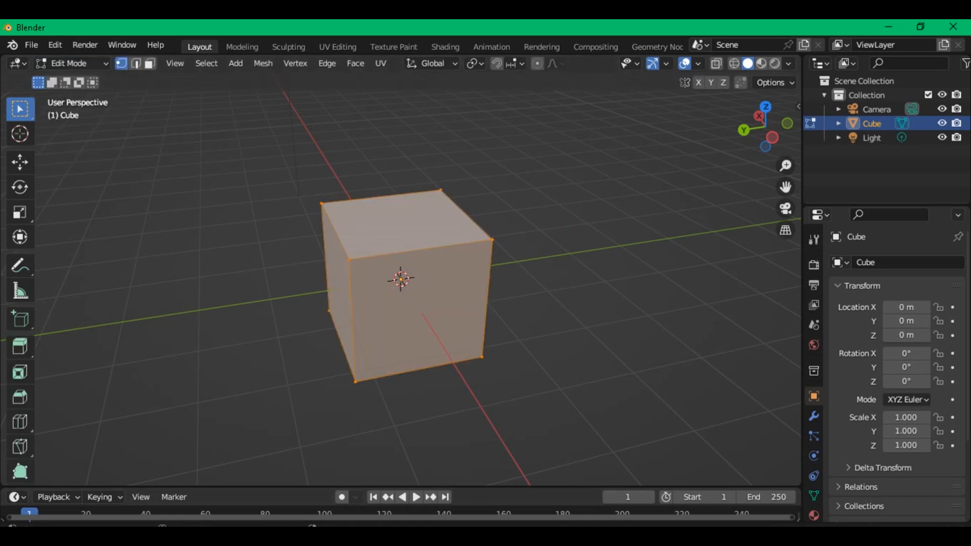
left_click(80, 63)
left_click(79, 80)
Step: Try moving the whole cube freely in Object Mode, and undo the move
key("g")
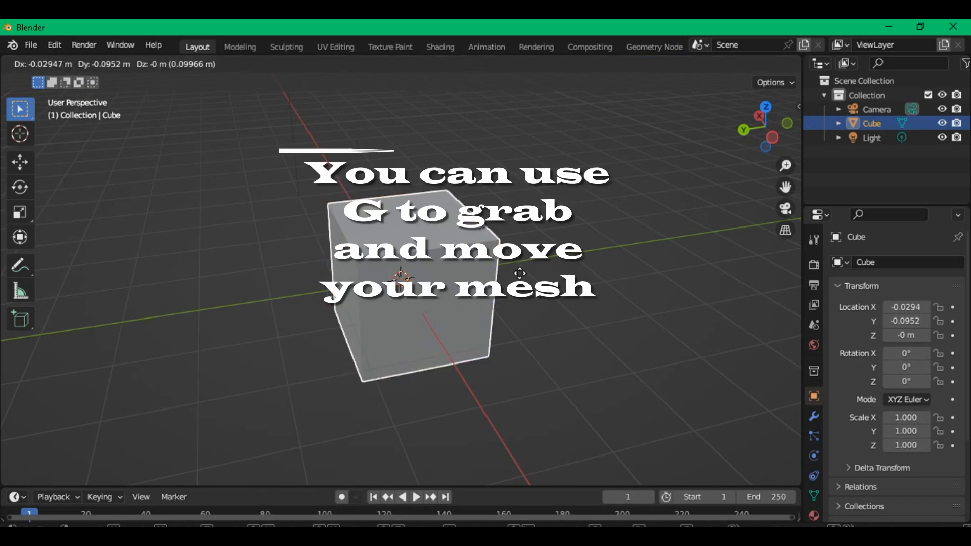
left_click(457, 261)
key("ctrl+z")
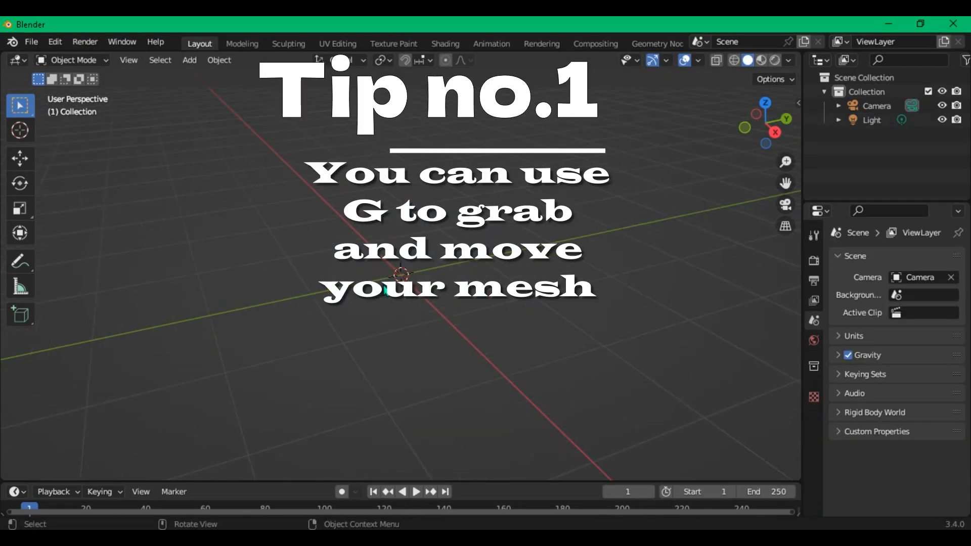
Step: Add a mesh cube to the empty scene
key("shift+a")
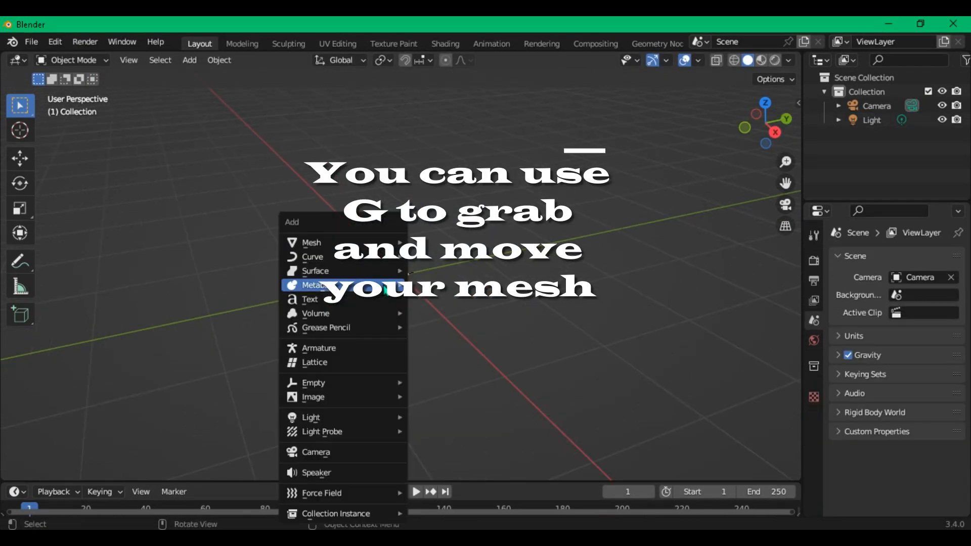
mouse_move(357, 244)
left_click(446, 259)
middle_click_drag(458, 265, 377, 274)
key("shift+a")
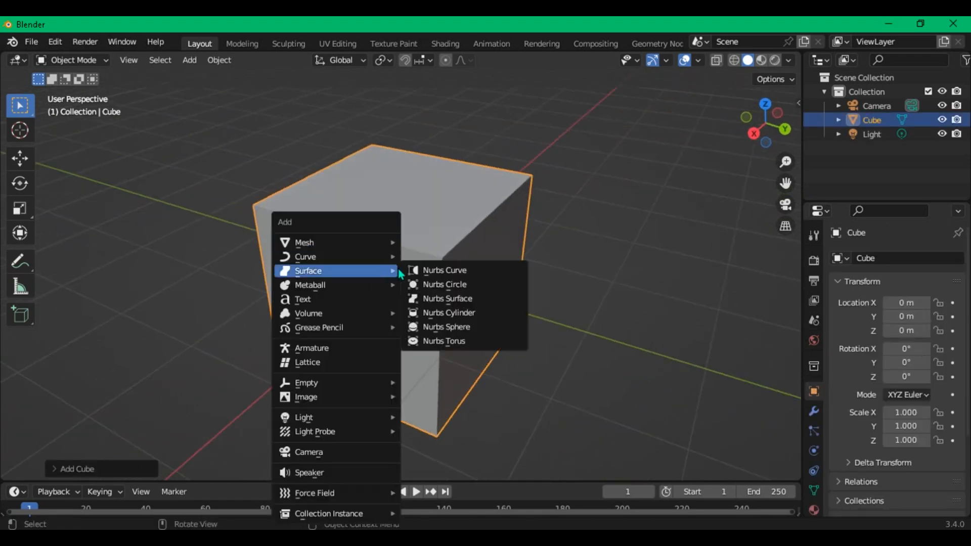
key("Escape")
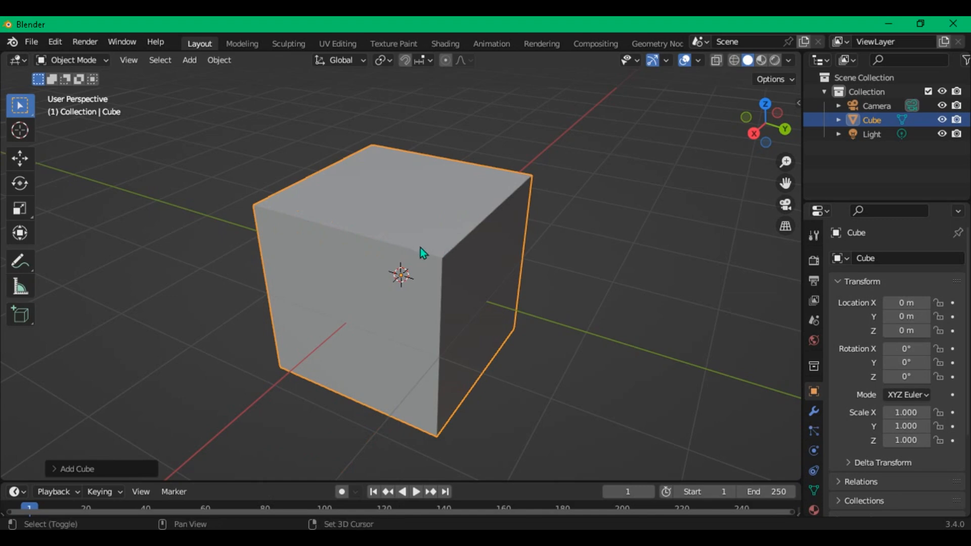
middle_click_drag(423, 248, 253, 179, "shift")
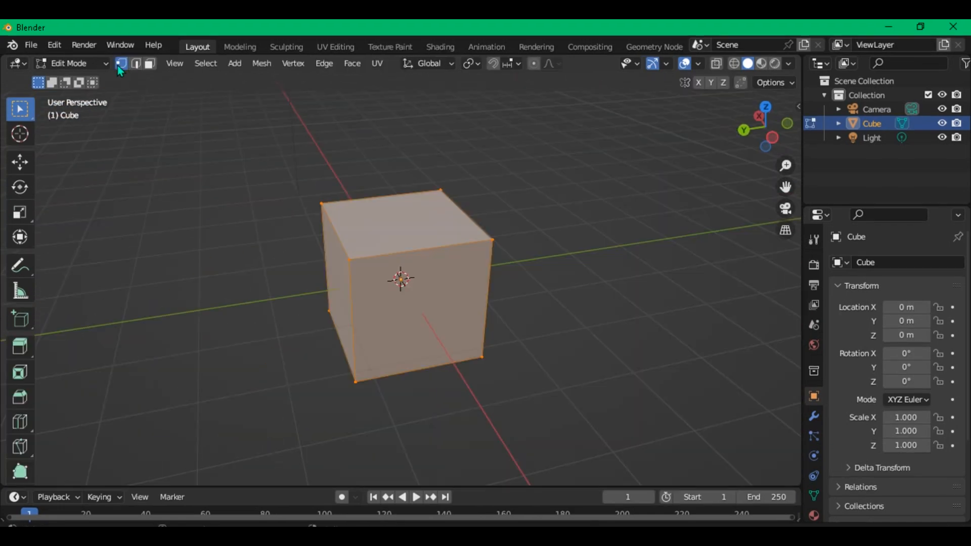
Step: Select one upper corner vertex of the cube in Edit Mode and try scaling and moving it
left_click(322, 202)
key("s")
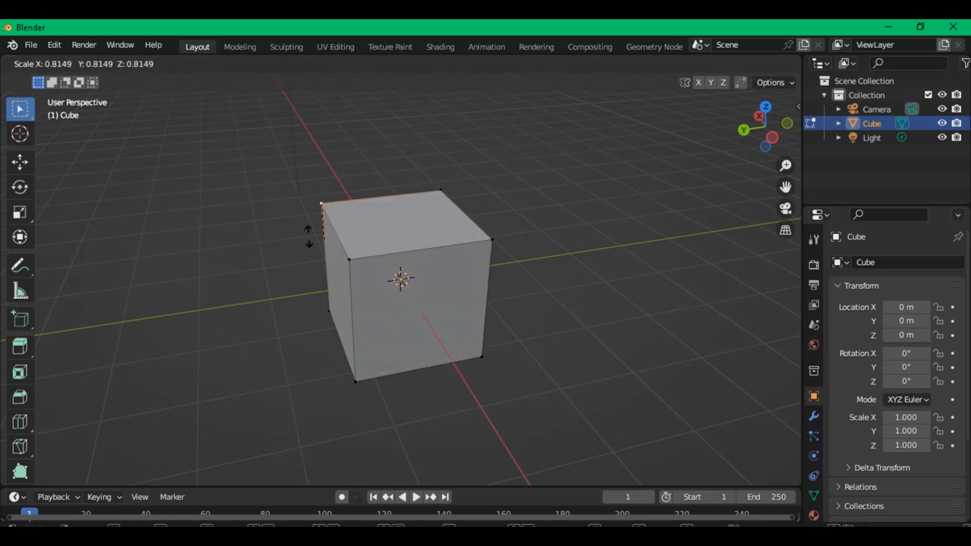
left_click(224, 229)
key("g")
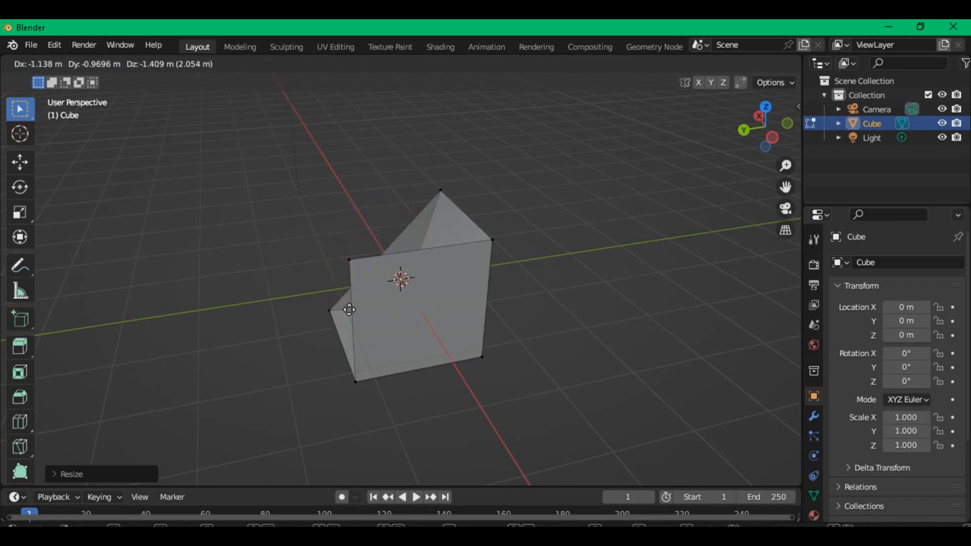
key("Escape")
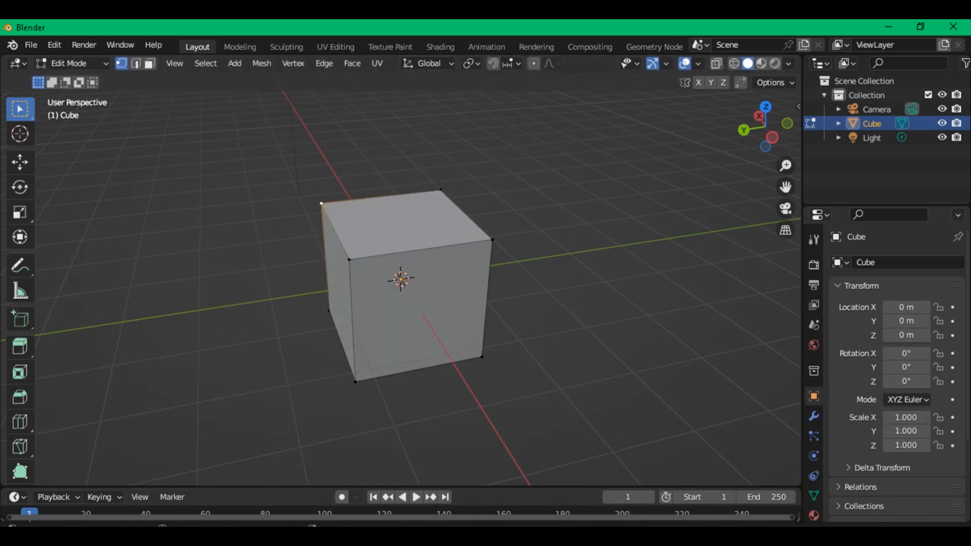
Step: Switch to edge selection and try scaling the cube's nearest vertical edge
left_click(136, 67)
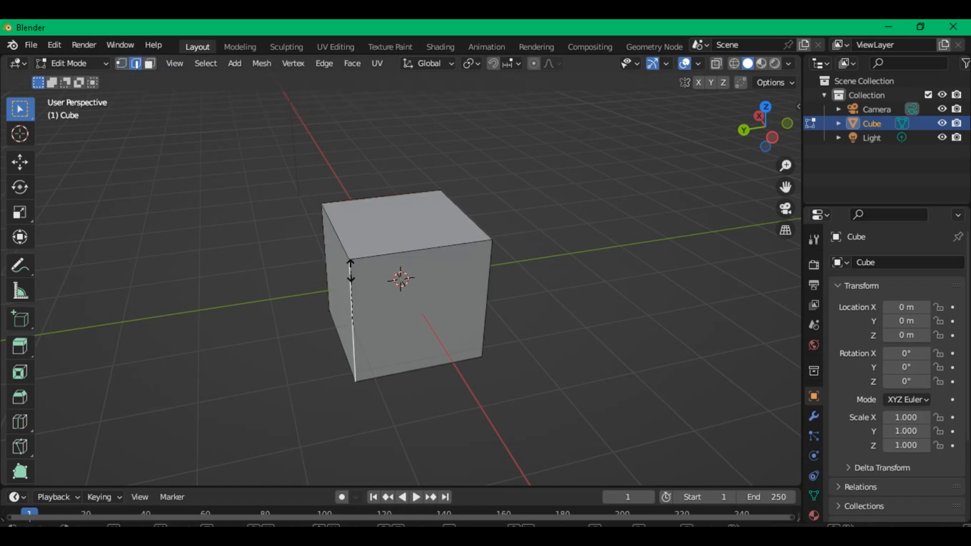
key("s")
left_click(384, 279)
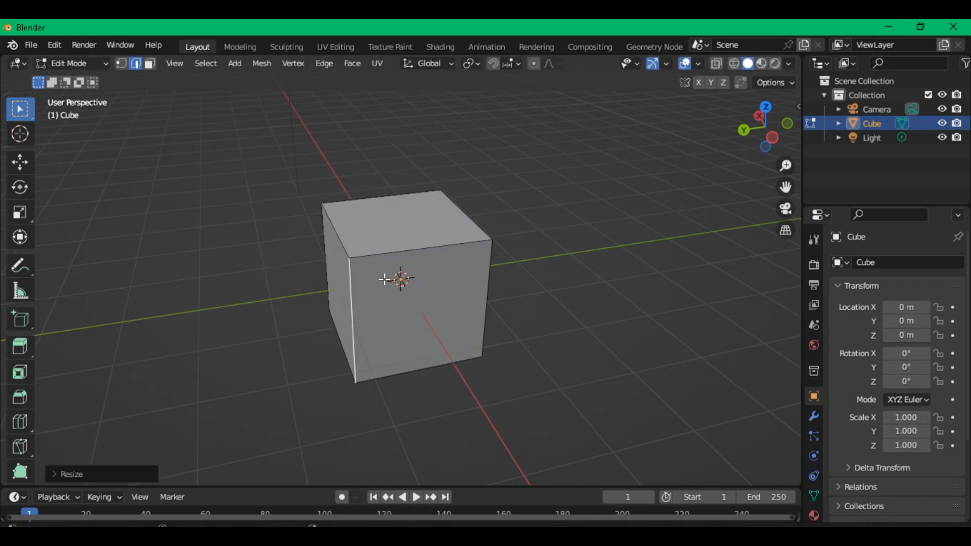
left_click(384, 278)
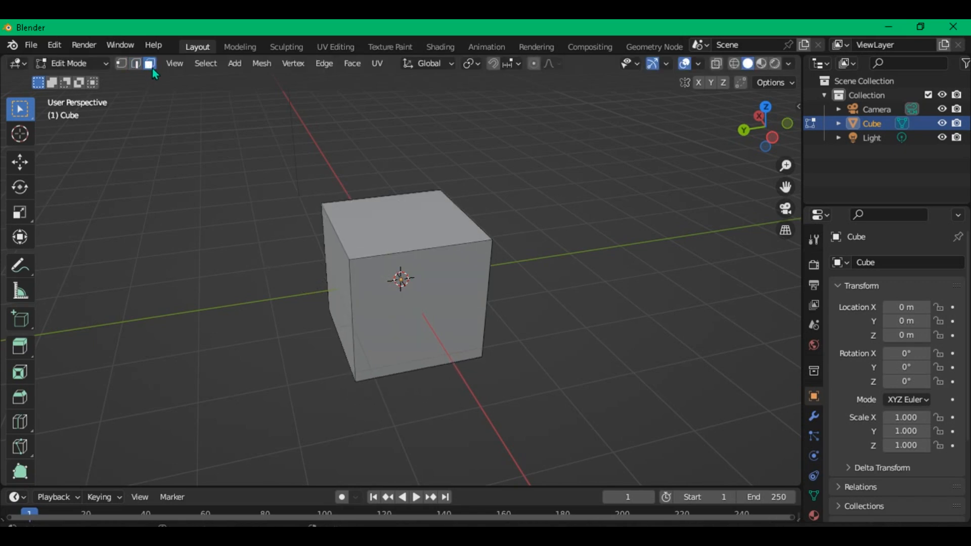
Step: Select the cube's top face in face selection mode
left_click(413, 209)
scroll(435, 232, "down", 3)
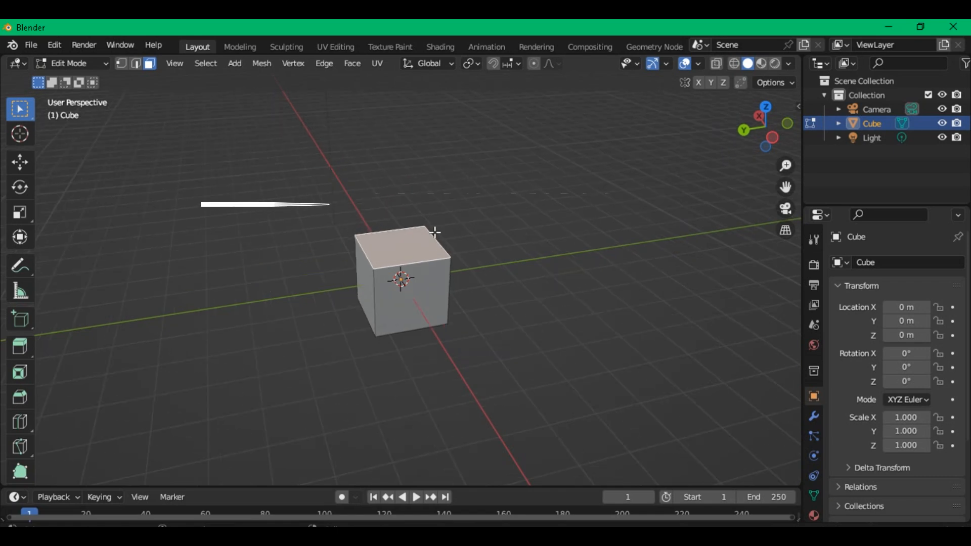
scroll(401, 279, "down", 2)
middle_click_drag(556, 298, 596, 295)
key("a")
key("alt+a")
key("a")
key("alt+a")
Step: Try moving the selected top face freely, and undo the move
key("g")
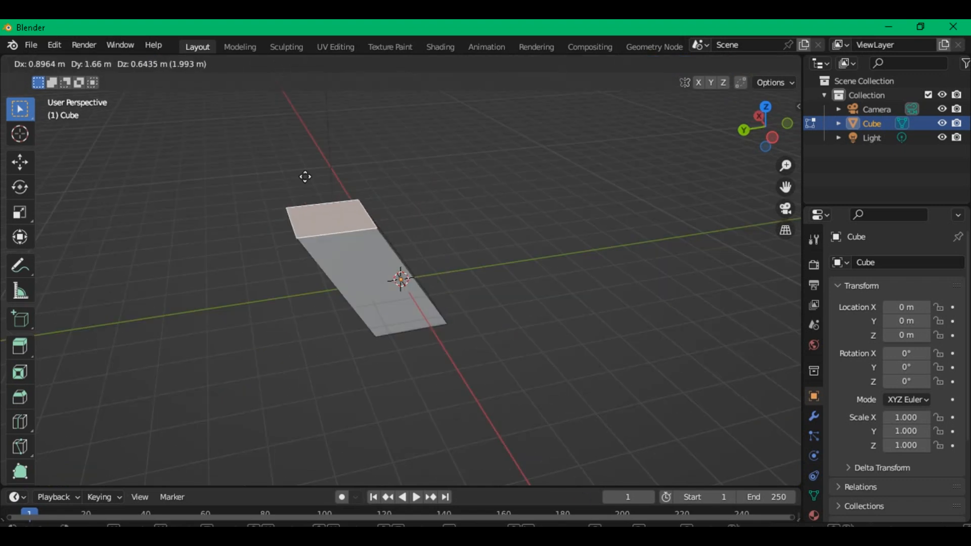
left_click(467, 218)
key("ctrl+z")
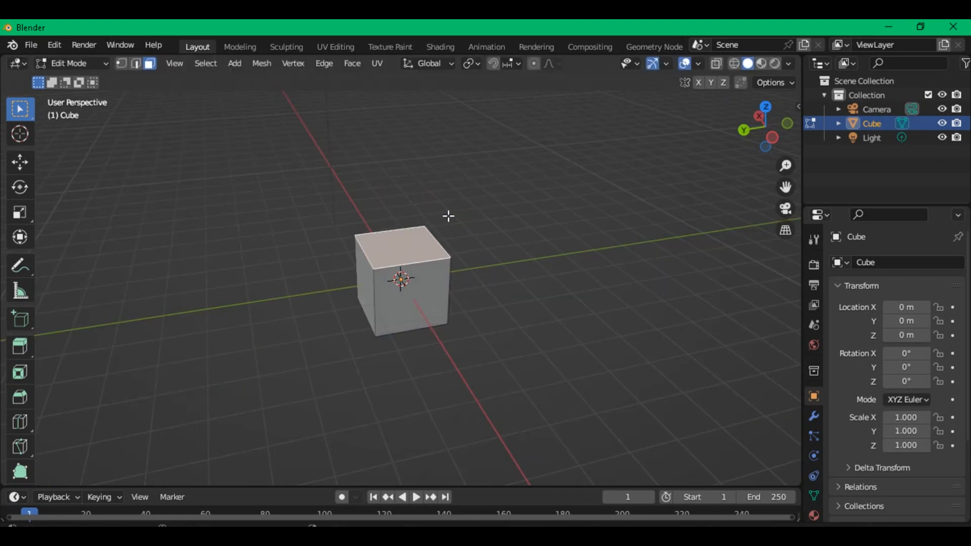
Step: Try extruding the cube's top face
left_click(426, 171)
key("e")
left_click(417, 483)
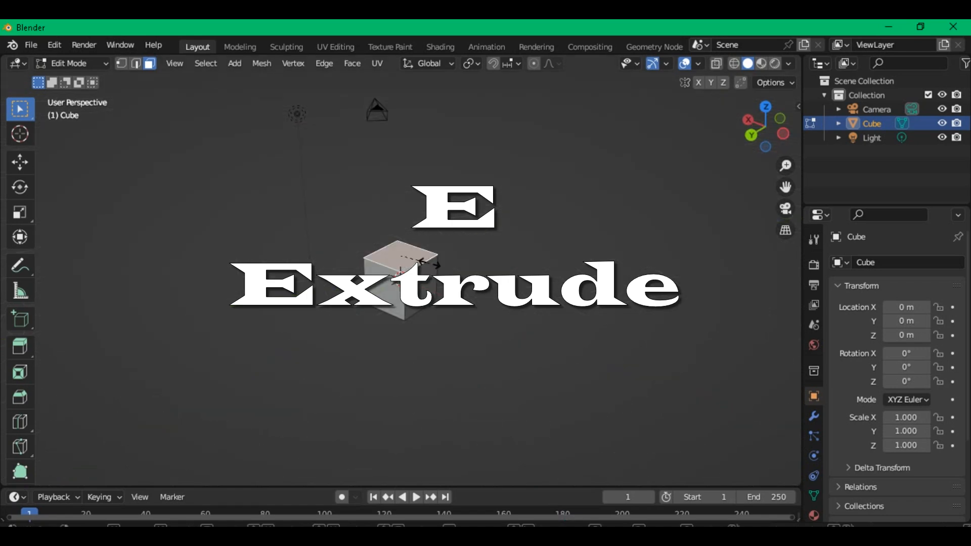
Step: Scale up the cube's top face and extrude it upward by about 4.6 m
key("s")
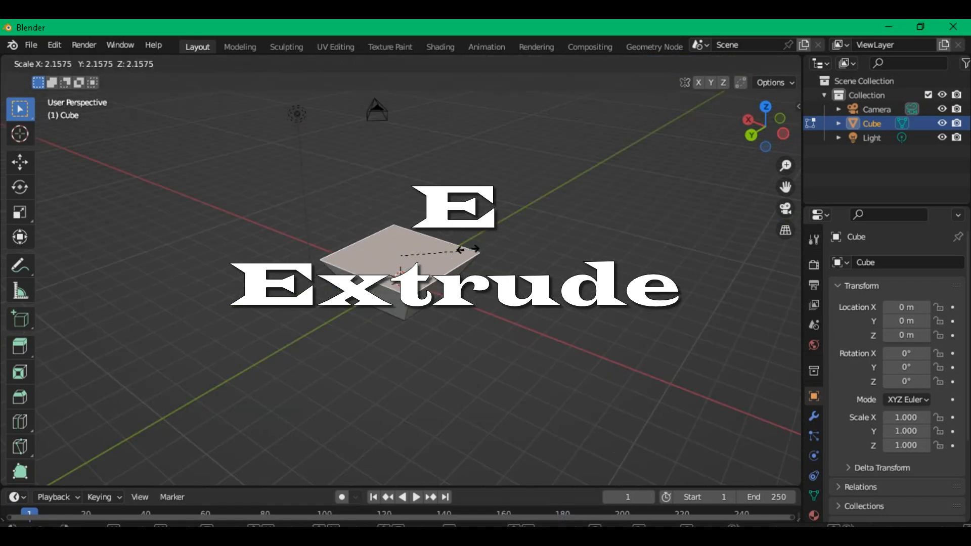
left_click(443, 252)
key("e")
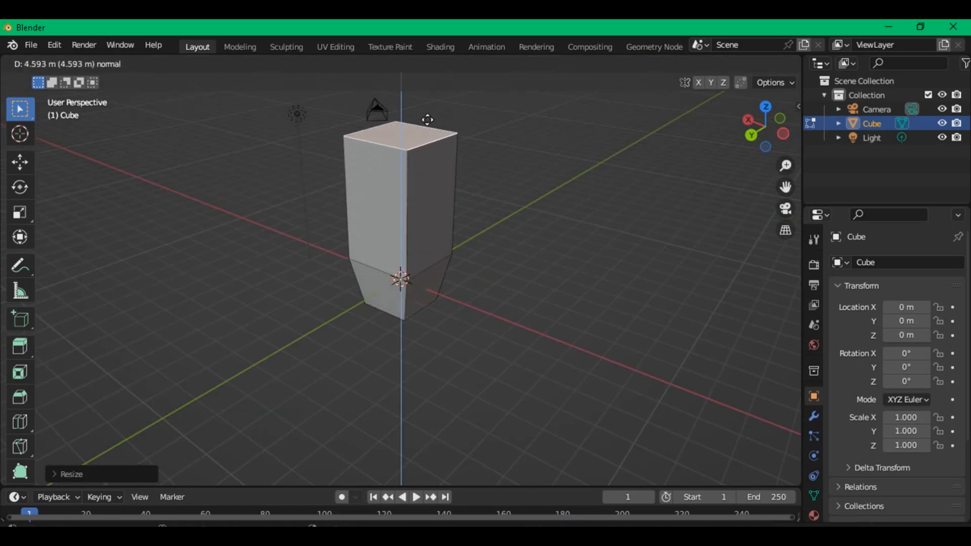
left_click(426, 112)
mouse_move(422, 127)
middle_mouse_down()
mouse_move(299, 200)
mouse_move(428, 130)
middle_mouse_up()
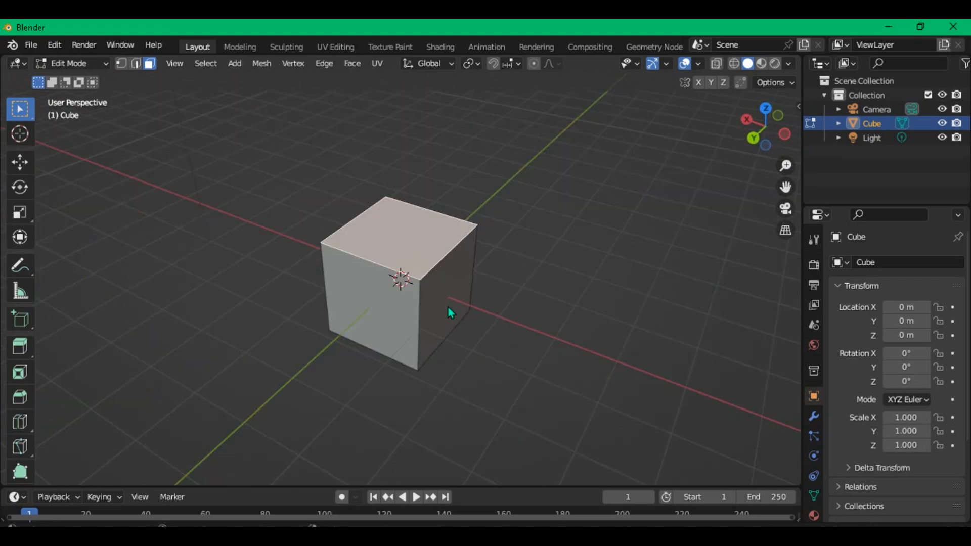
Step: From the front view, try rotating the top face about the Y axis twice, undoing each rotation
key("KP_1")
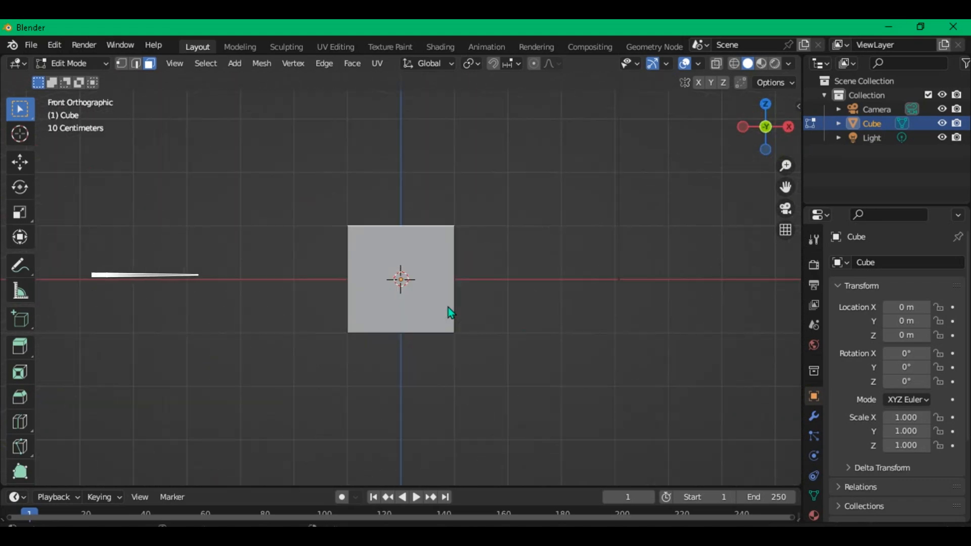
key("r")
key("y")
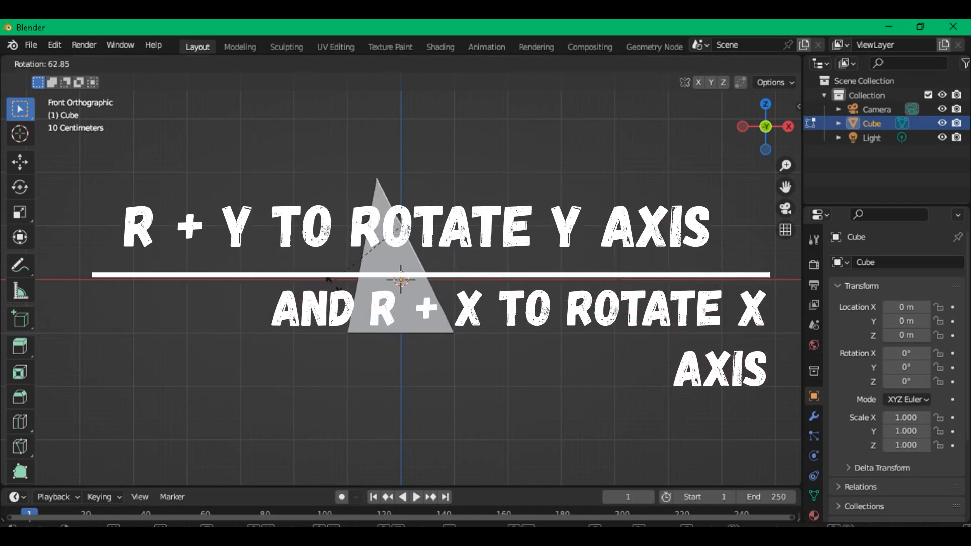
left_click(423, 295)
key("ctrl+z")
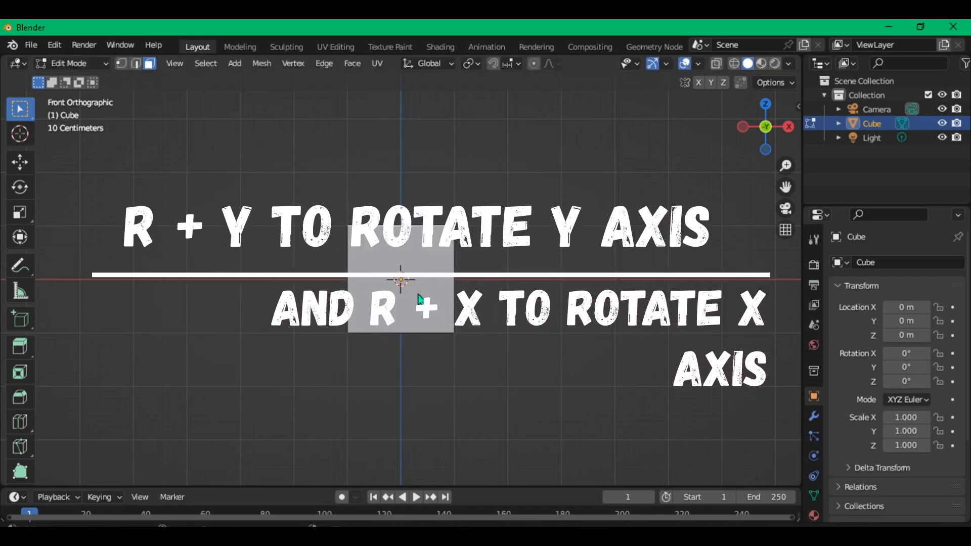
key("r")
key("y")
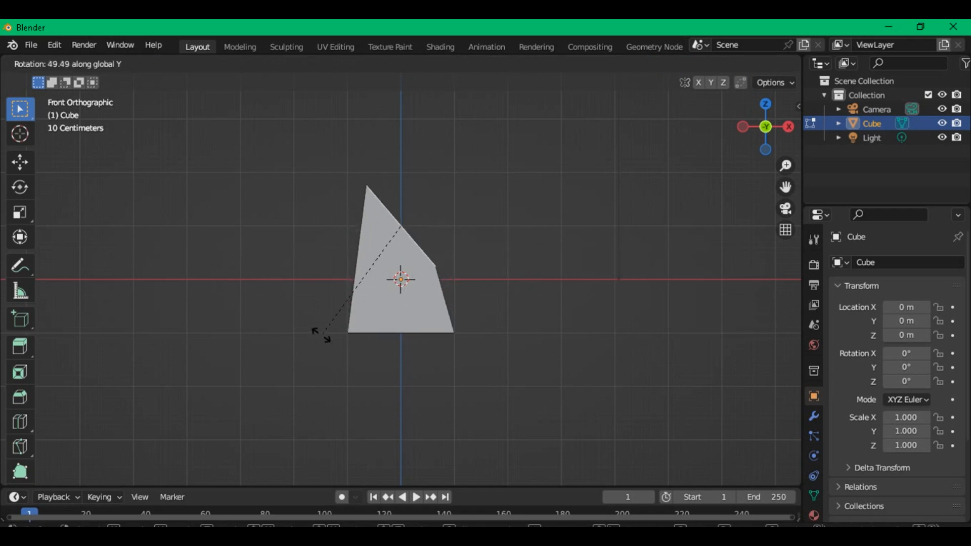
left_click(434, 292)
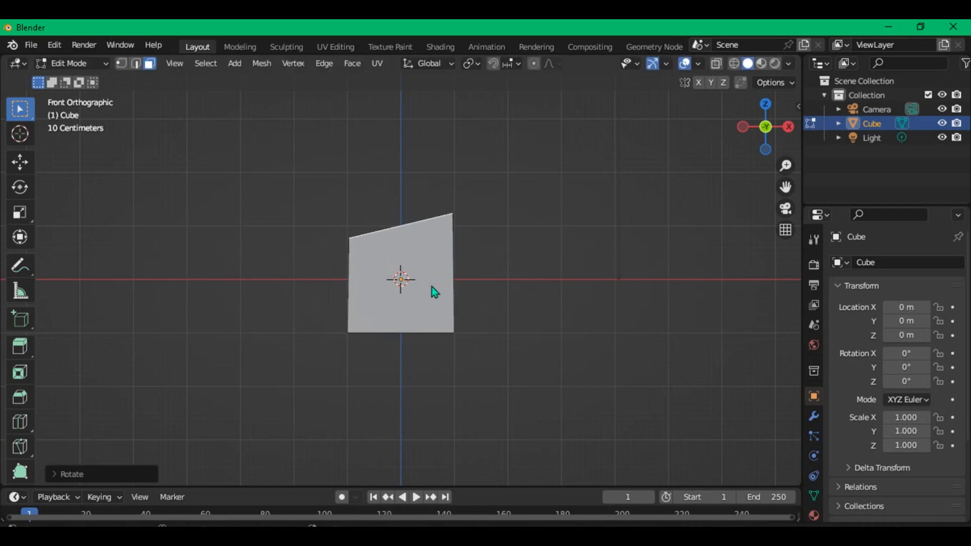
key("ctrl+z")
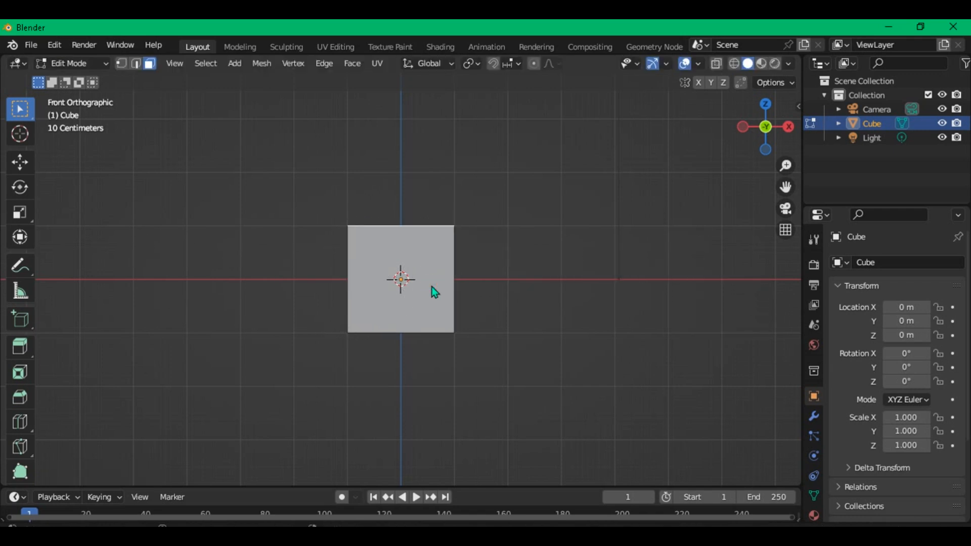
Step: Rotate the cube's top face about the global Z axis
key("r")
key("z")
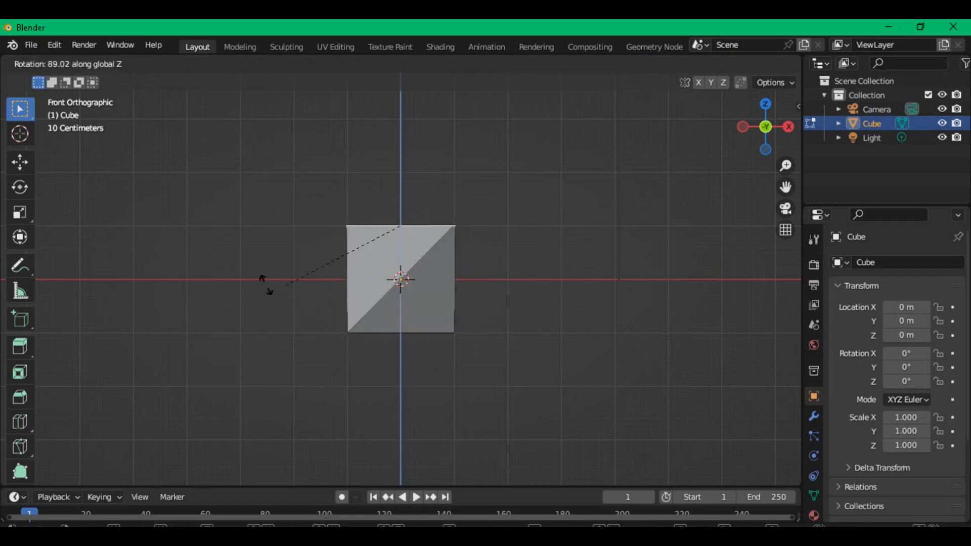
left_click(318, 265)
Step: Add three loop cuts around the tall block's middle section
middle_click_drag(317, 265, 336, 148)
key("ctrl+r")
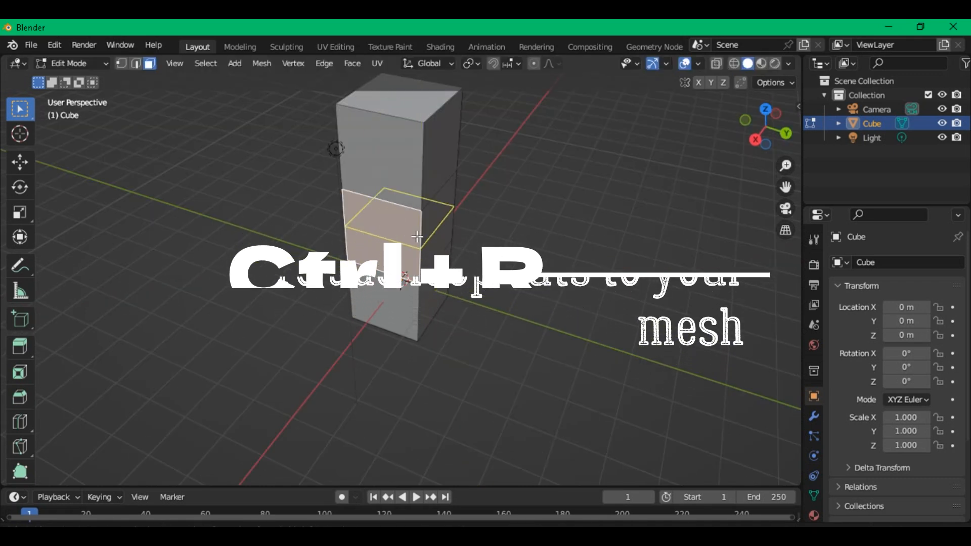
scroll(417, 237, "up", 3)
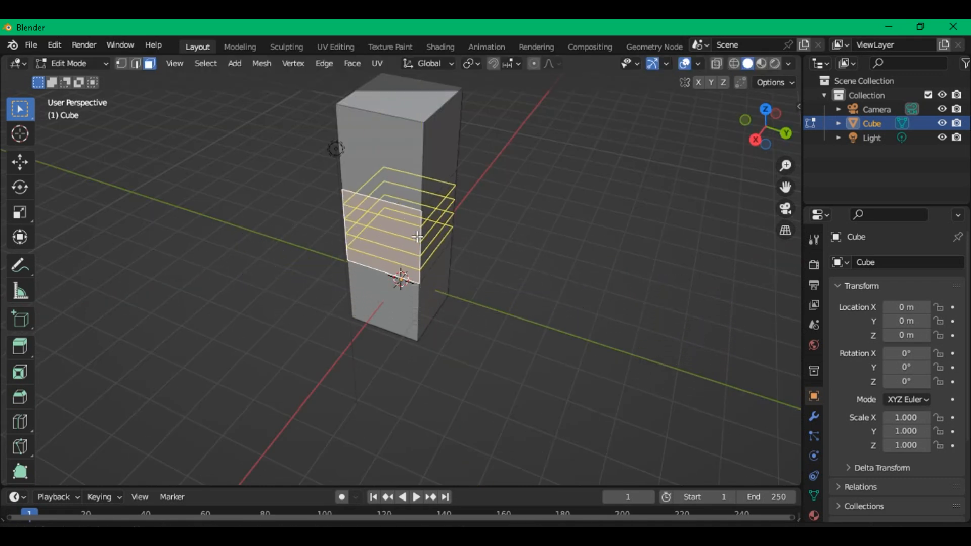
scroll(418, 237, "down", 1)
left_click(418, 237)
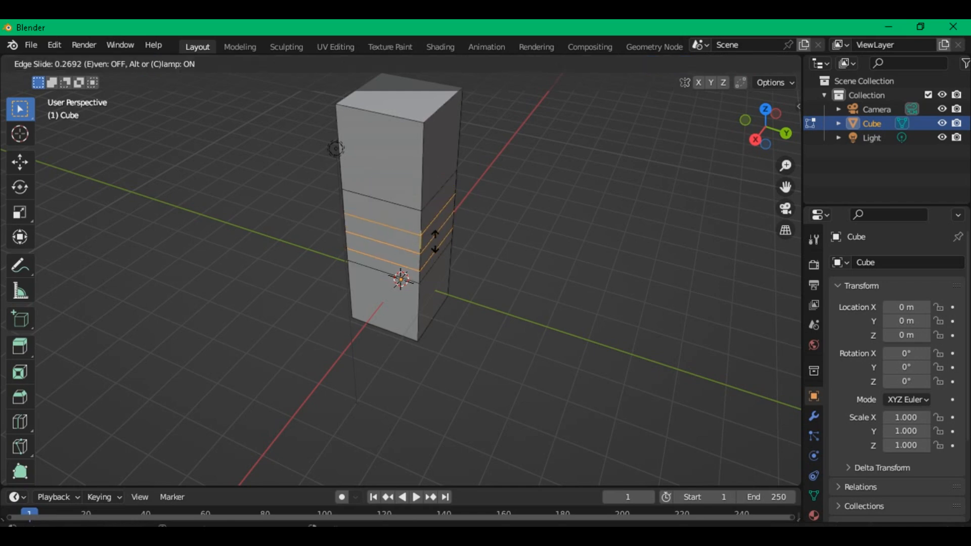
left_click(420, 236)
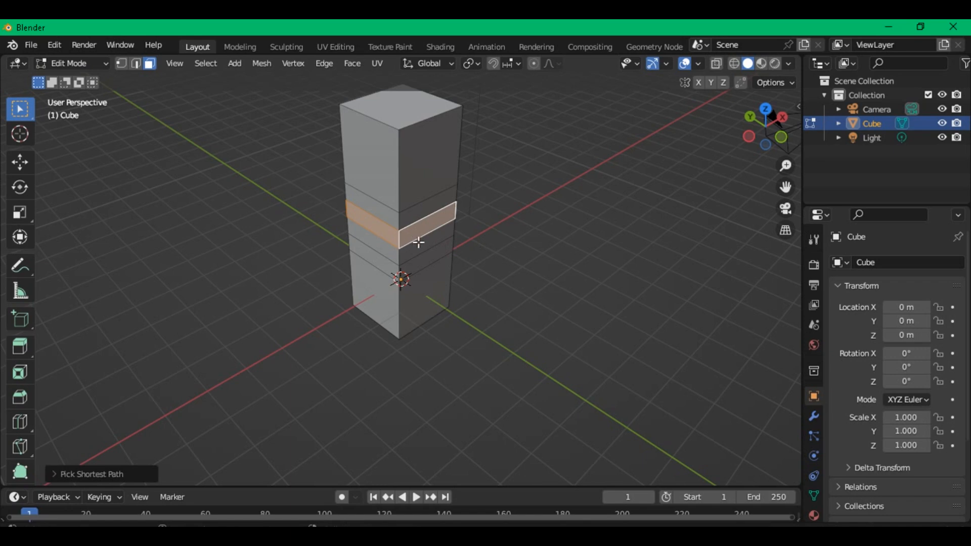
Step: Scale the selected band of faces outward to form a flared collar around the block's middle
key("s")
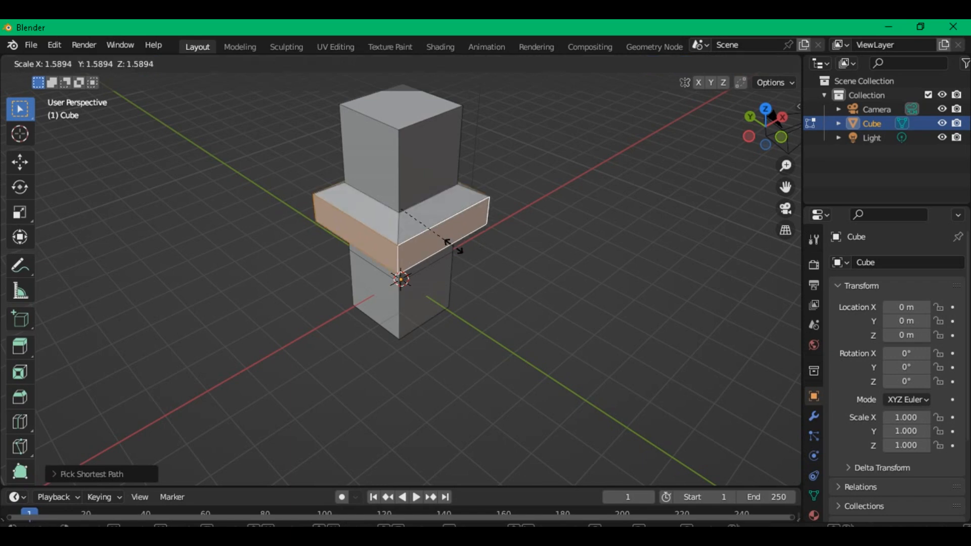
left_click(436, 250)
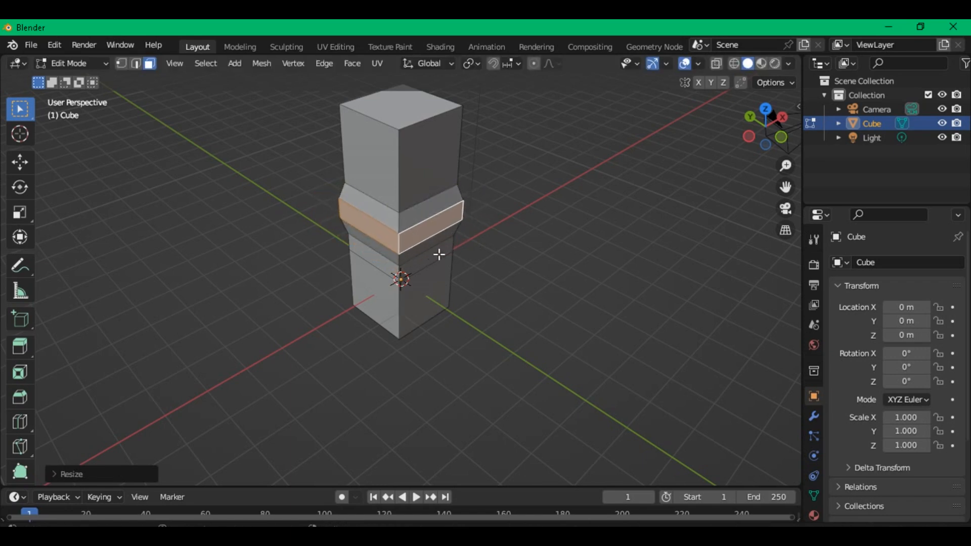
scroll(433, 253, "up", 2)
Step: Select the collar's sloped and vertical faces on every side of the block and bevel them
left_click(547, 256)
middle_click_drag(547, 255, 264, 234)
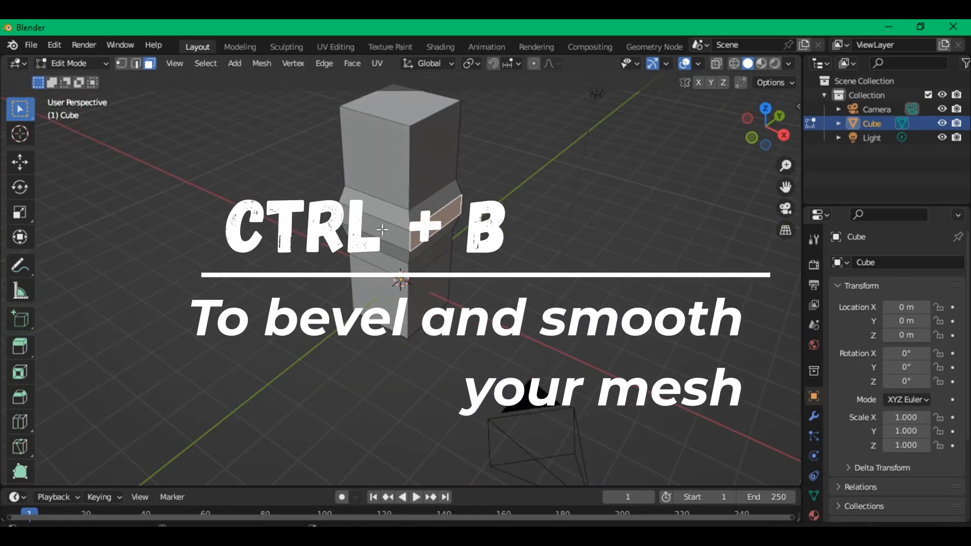
left_click(382, 229, "ctrl")
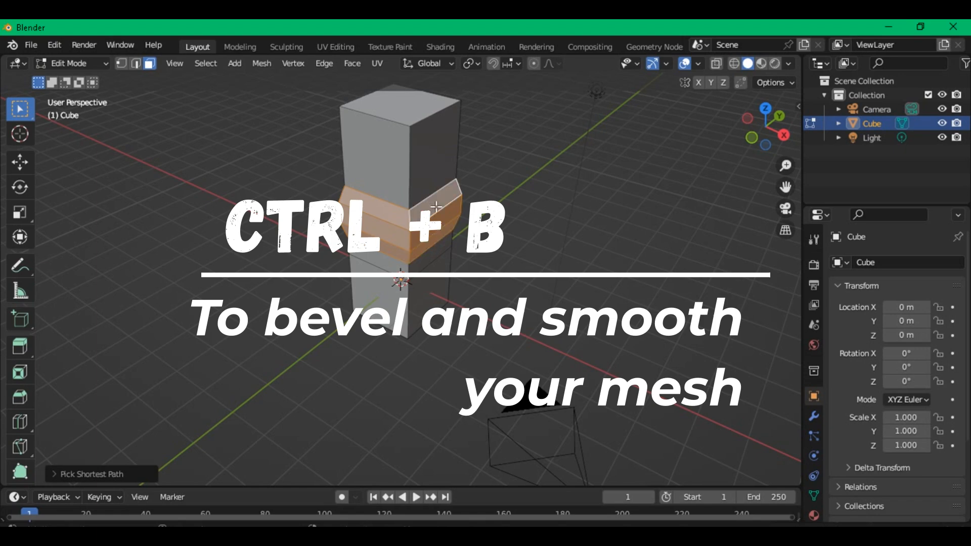
middle_click_drag(436, 206, 384, 237)
scroll(354, 251, "up", 3)
left_click(405, 195, "ctrl")
left_click(401, 210, "ctrl")
left_click(399, 253, "ctrl")
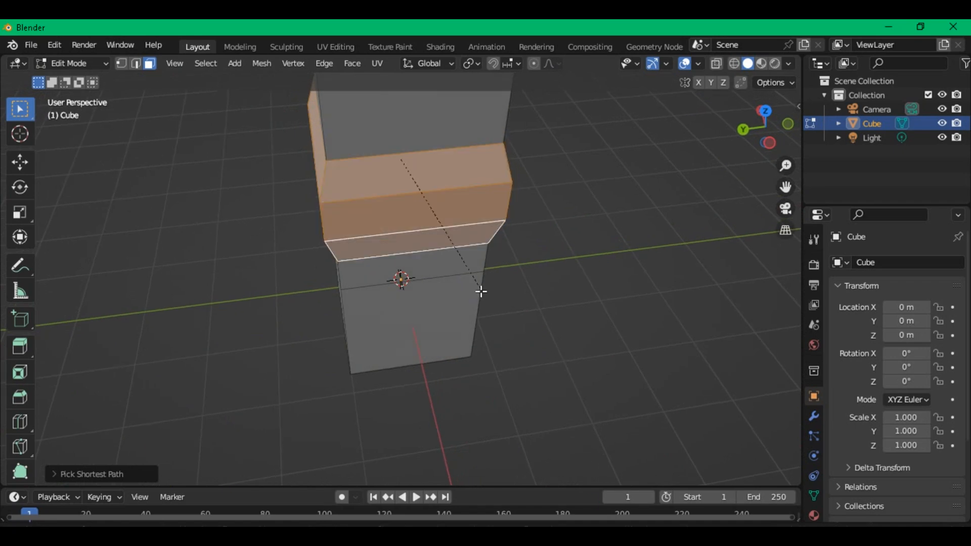
key("ctrl+b")
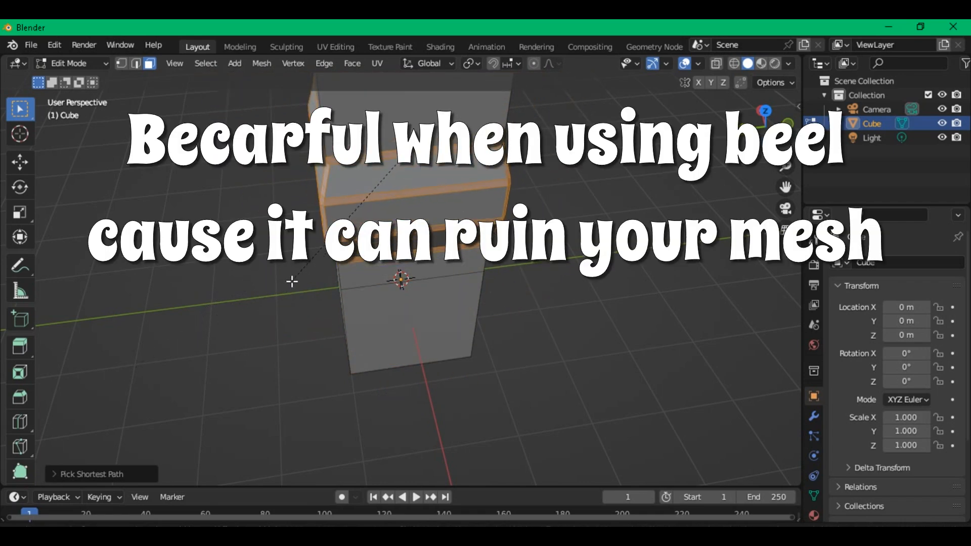
left_click(547, 294)
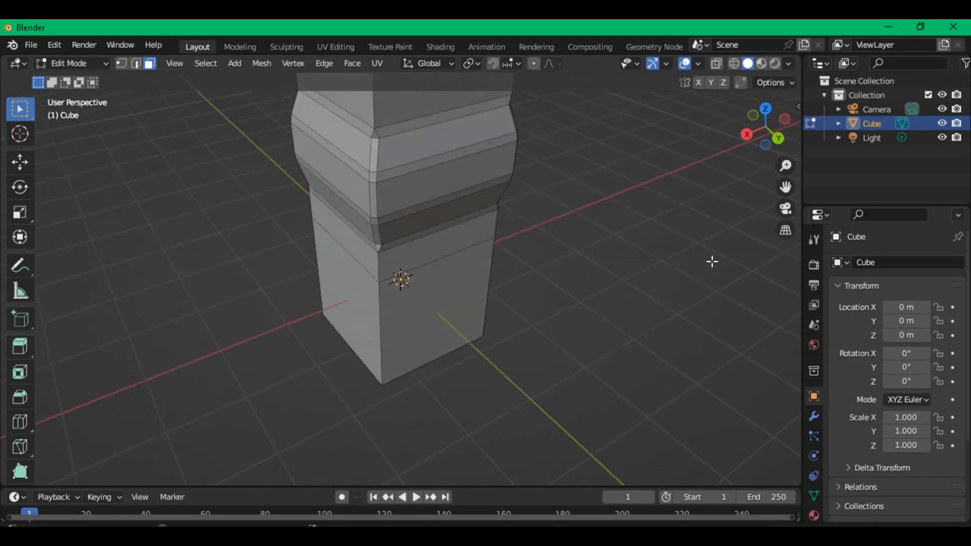
middle_click_drag(711, 260, 535, 256)
scroll(535, 256, "down", 2)
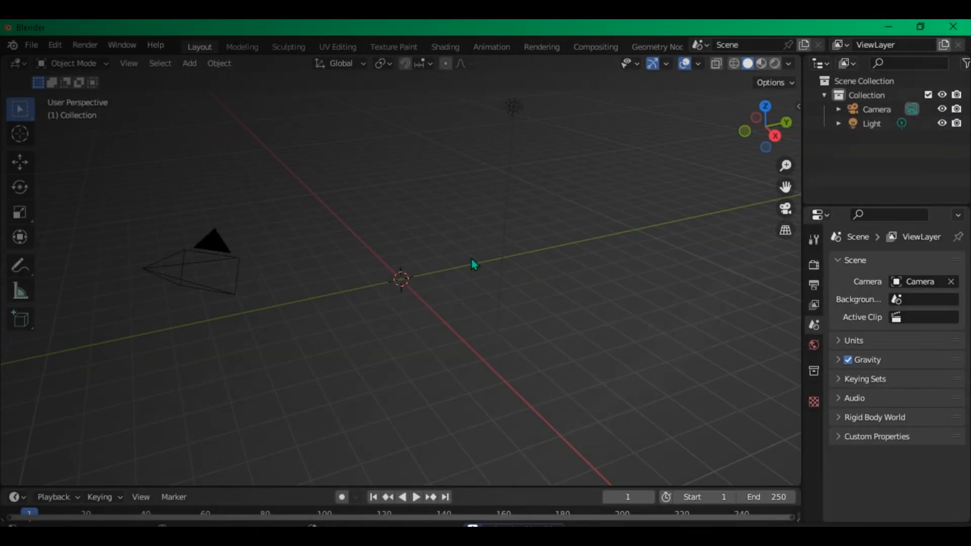
Step: Add a cube mesh to the scene without any mesh, and delete it
key("shift+a")
mouse_move(434, 248)
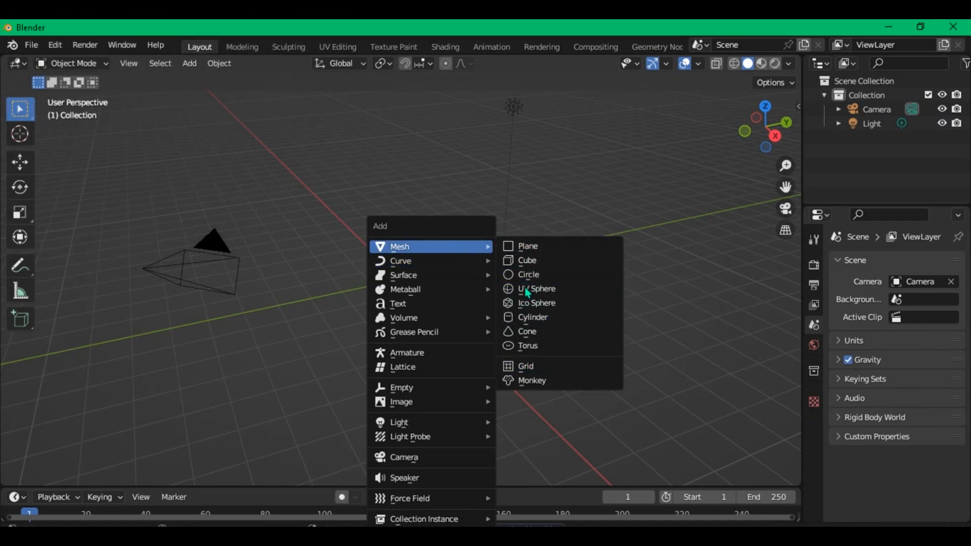
left_click(524, 261)
middle_click_drag(524, 261, 589, 254)
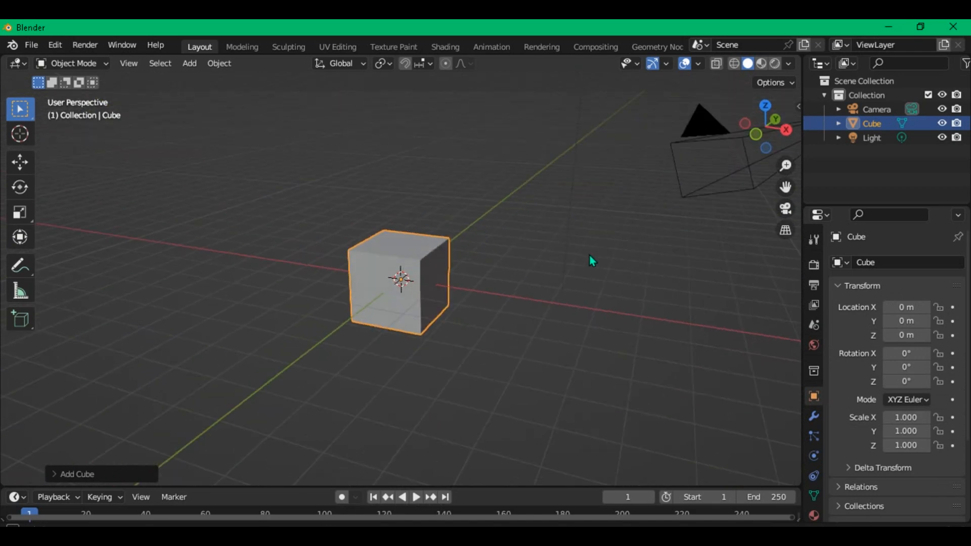
middle_click_drag(480, 334, 573, 335)
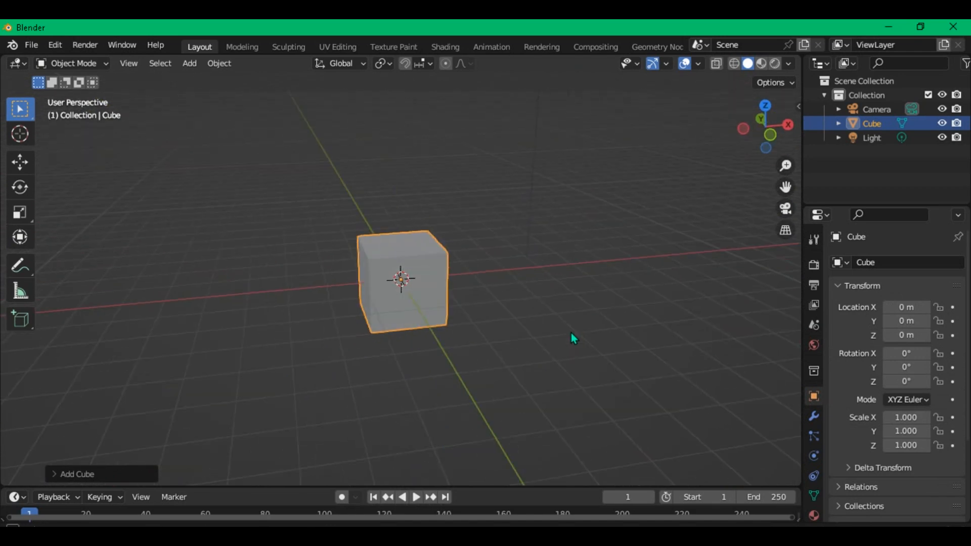
key("Delete")
Step: Add a cylinder mesh and set its vertex count to 10
key("shift+a")
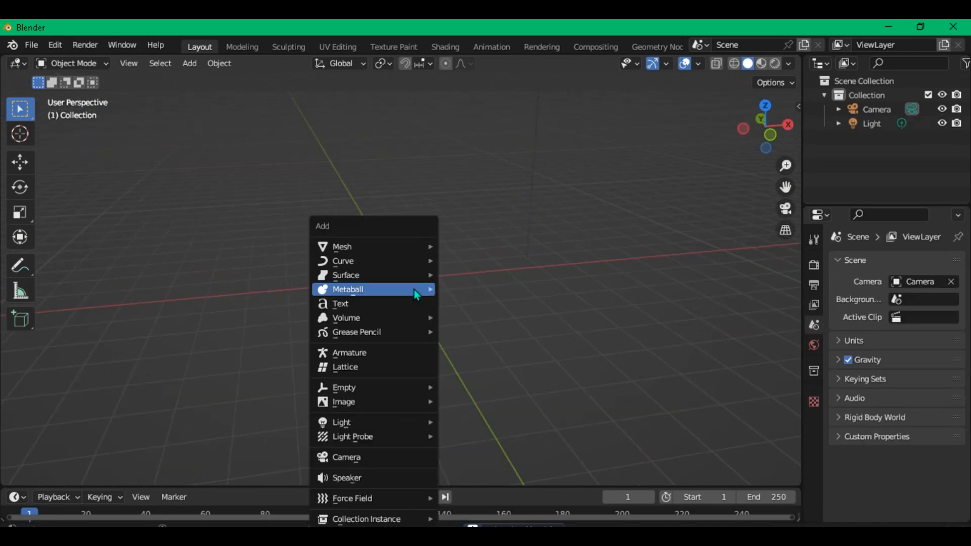
mouse_move(372, 247)
left_click(492, 320)
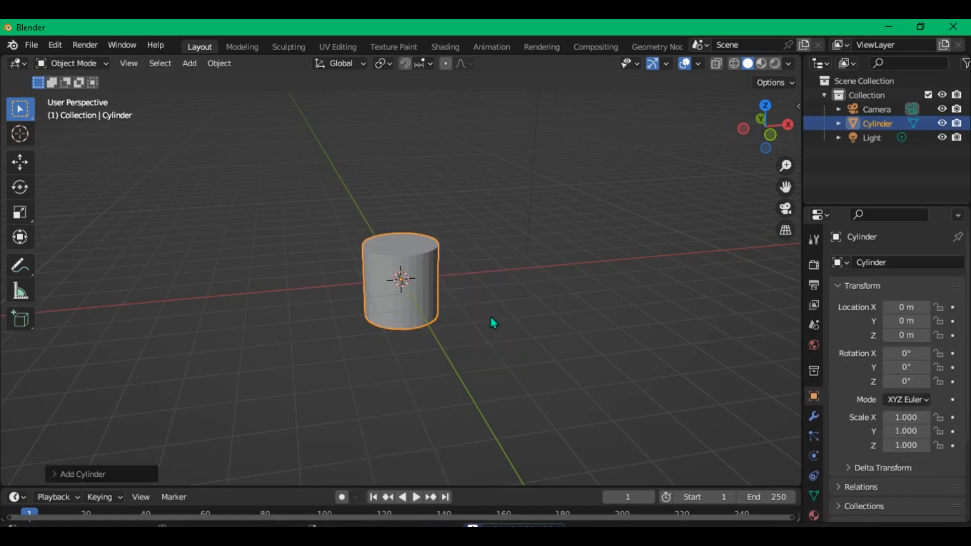
left_click(110, 473)
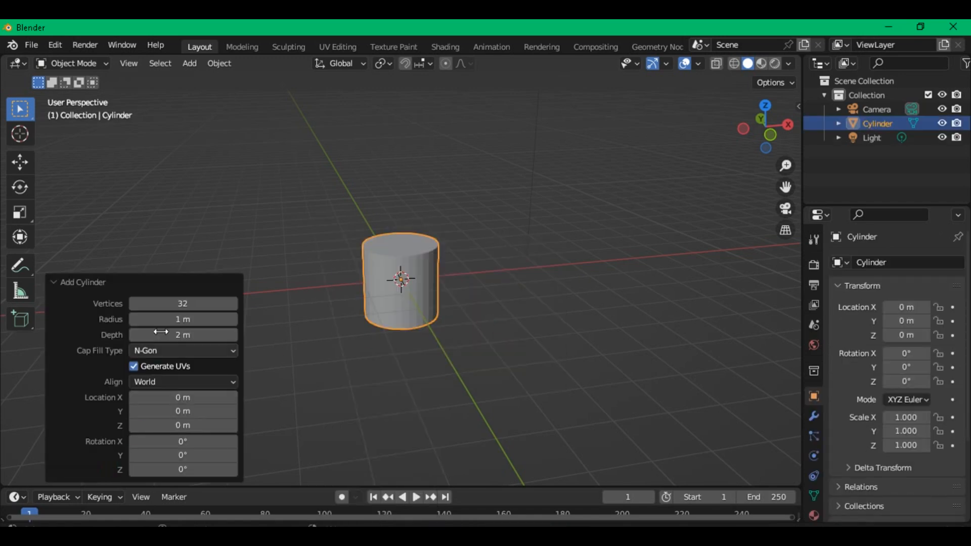
left_click_drag(410, 308, 406, 308)
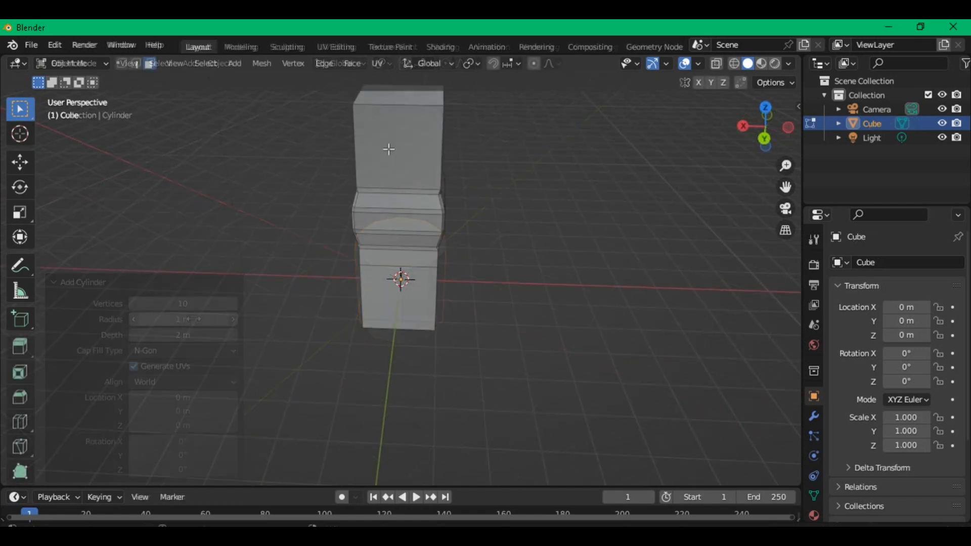
Step: Switch the bevelled block to Object Mode and apply smooth shading with Auto Smooth at 30°
left_click(82, 69)
left_click(77, 81)
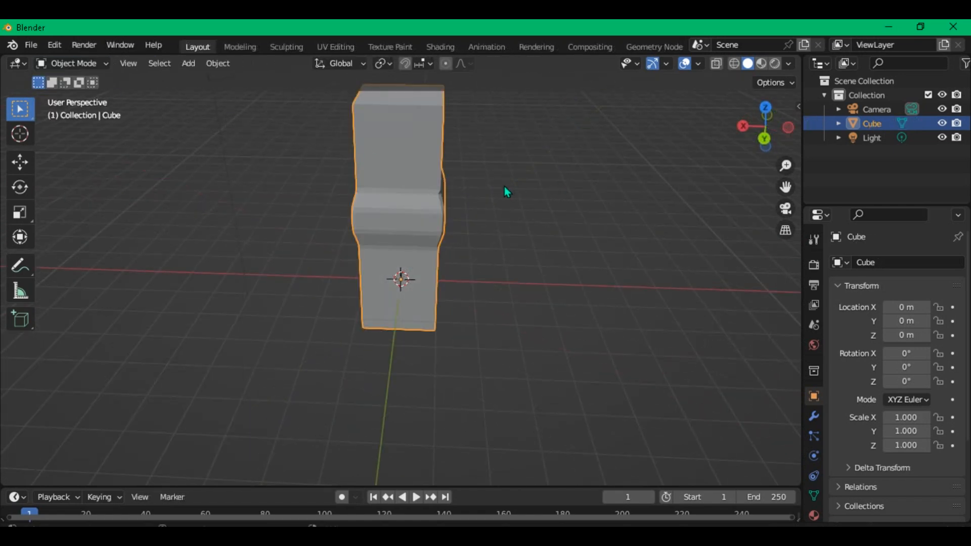
right_click(415, 207)
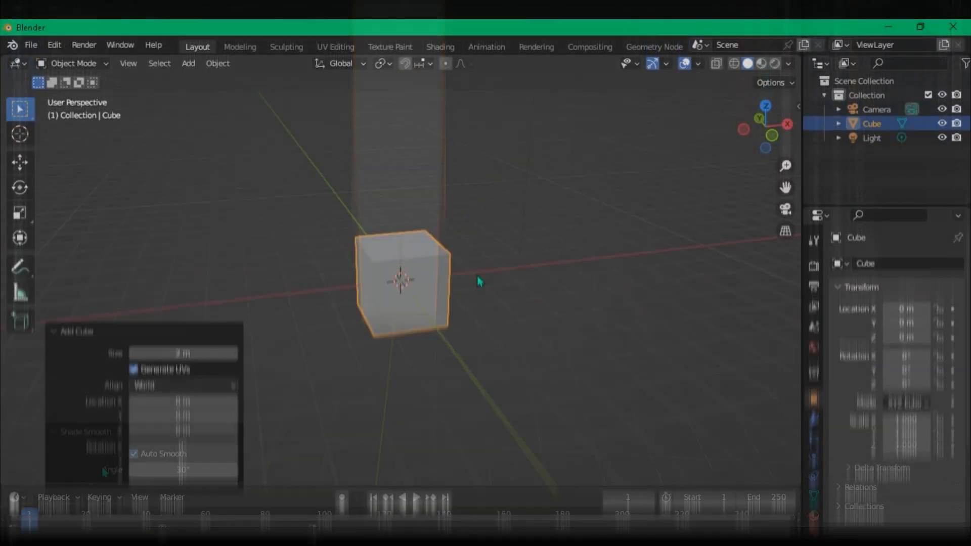
Step: Edit the new cube in face select mode and extrude its top face upward by about 2.09 m
key("Tab")
key("3")
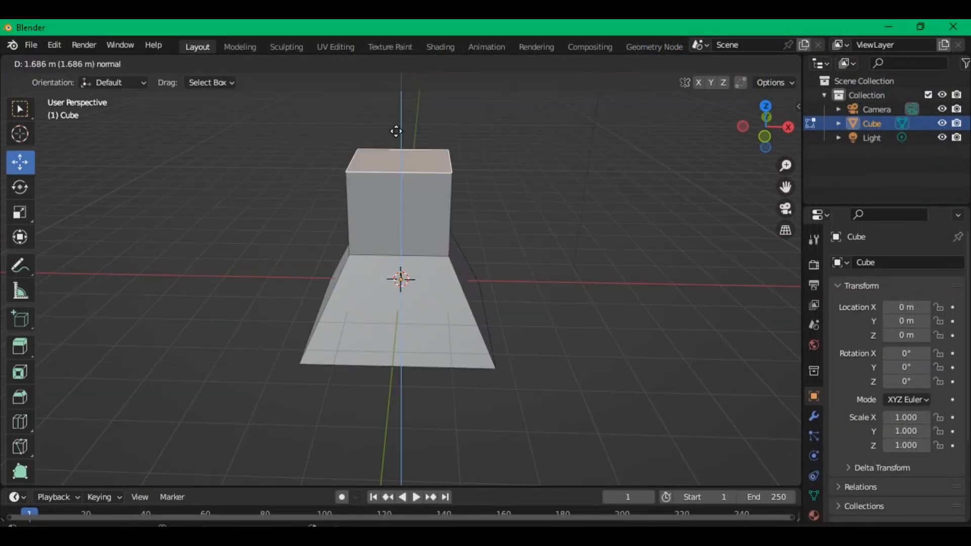
left_click(394, 130)
Step: From the front view, extrude the column's top face further upward and scale it by about 1.99 to flare the top
key("KP_1")
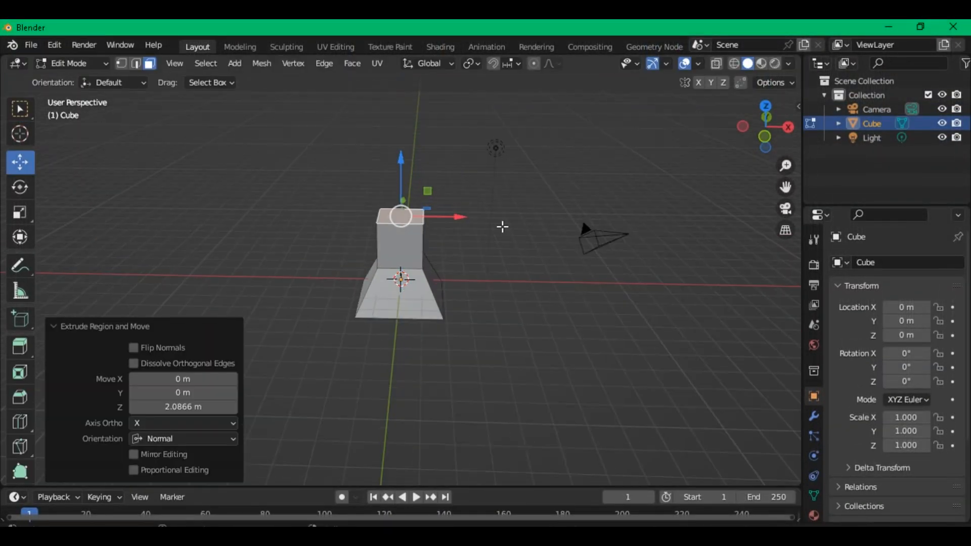
key("e")
left_click(451, 103)
scroll(452, 103, "down", 2)
key("s")
left_click(412, 213)
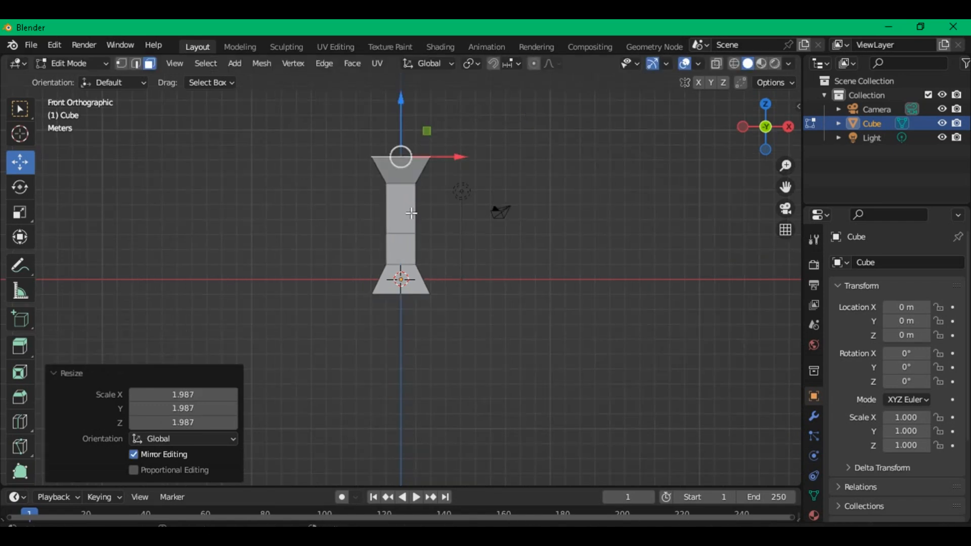
Step: Add several horizontal loop cuts around the column's shaft and try scaling them
left_click(406, 212)
left_click(406, 215)
scroll(464, 225, "up", 2)
left_click(401, 185, "ctrl")
key("s")
left_click(426, 176)
middle_click_drag(426, 176, 236, 229)
Step: Select the column's entire linked mesh in Edit Mode
key("Tab")
key("Tab")
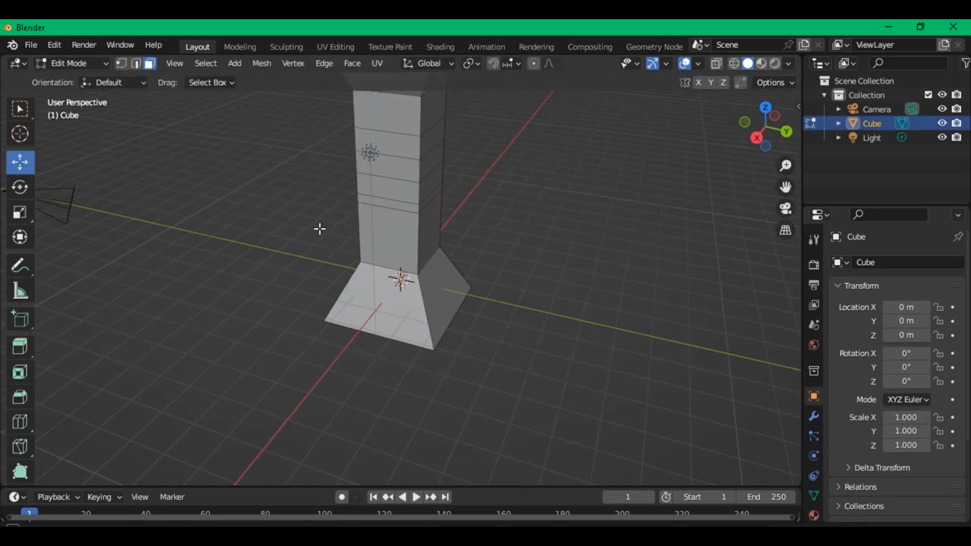
key("l")
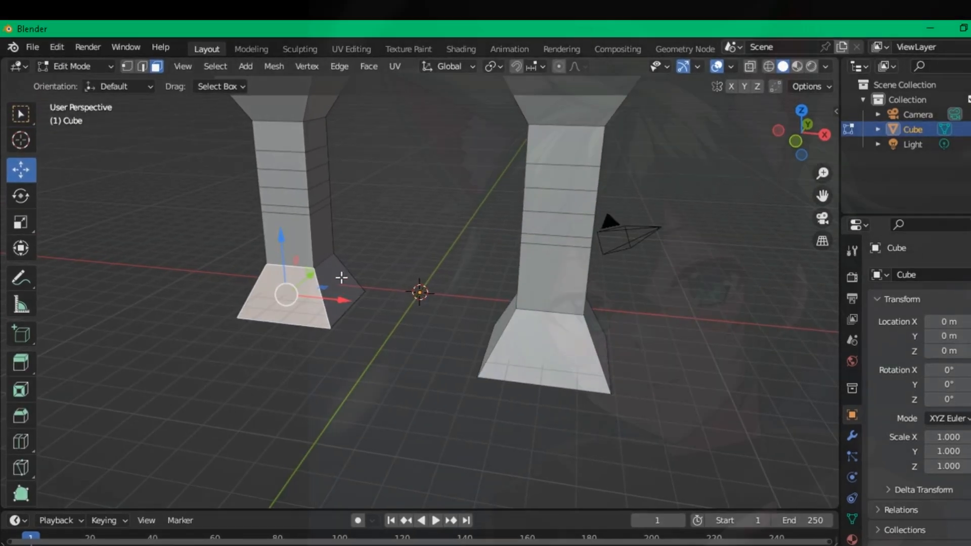